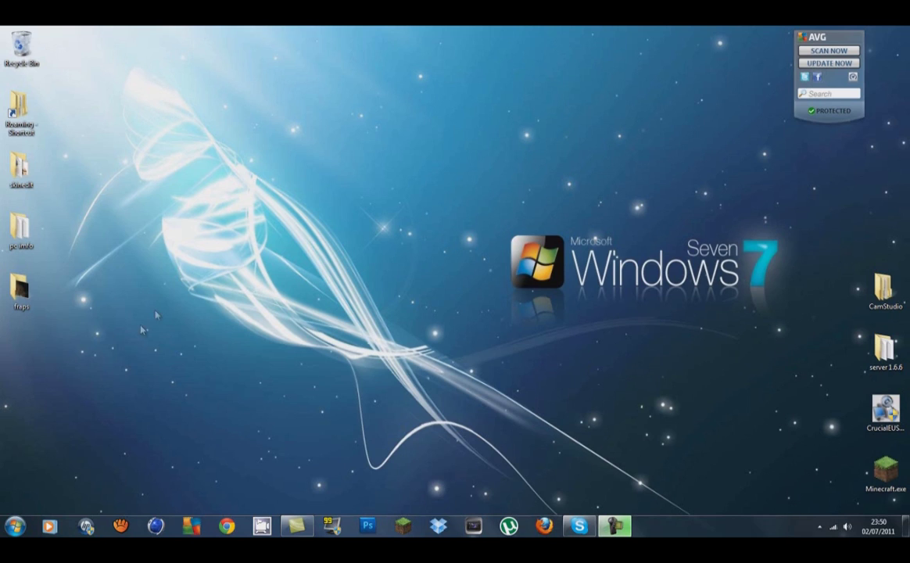
Step: Confirm in Computer Properties that this is 64-bit Windows 7 with 3.00 GB RAM, then close the window
{"action": "left_click", "coordinate": [14, 525]}
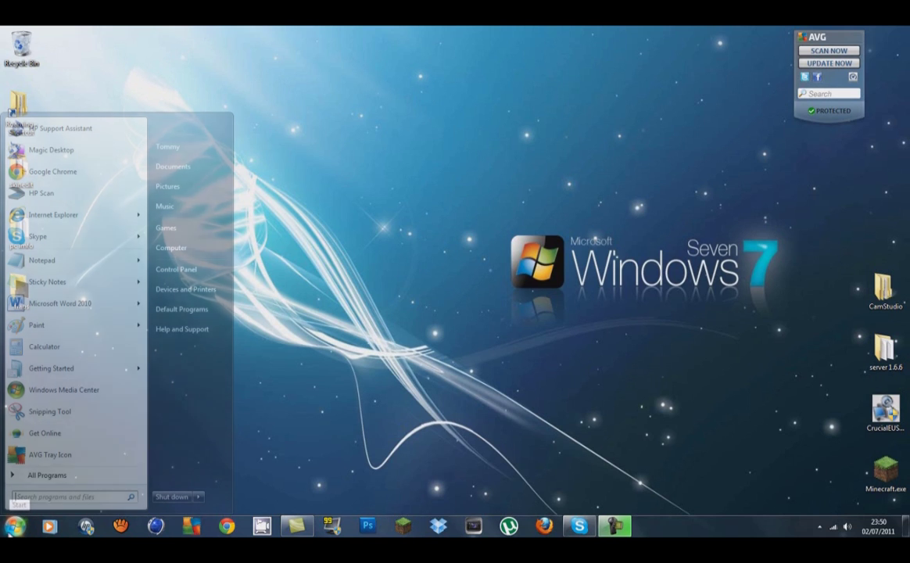
{"action": "right_click", "coordinate": [177, 247]}
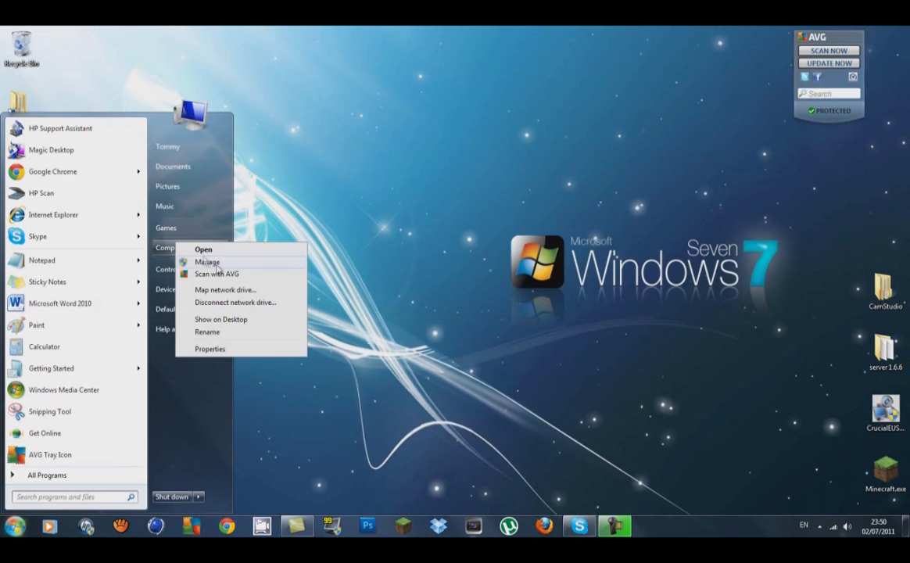
{"action": "left_click", "coordinate": [212, 351]}
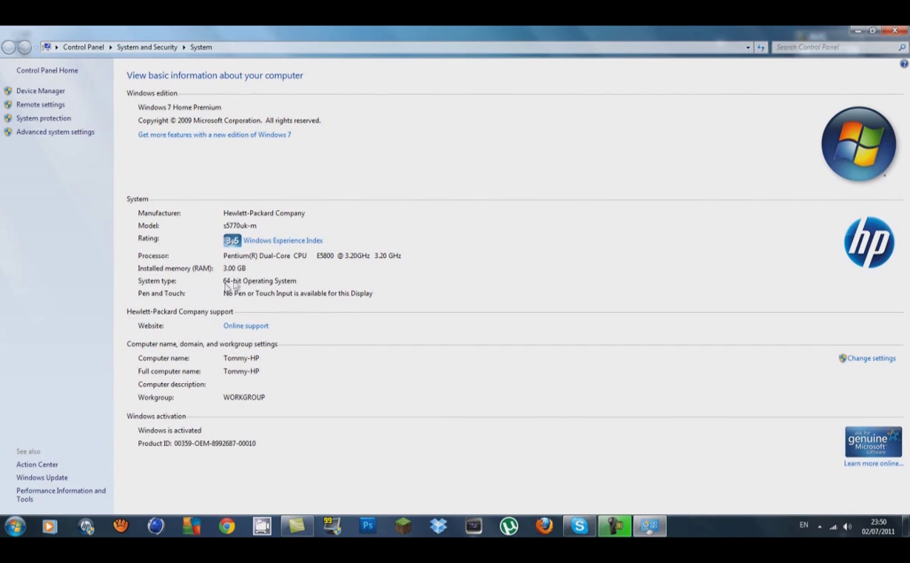
{"action": "left_click", "coordinate": [895, 30]}
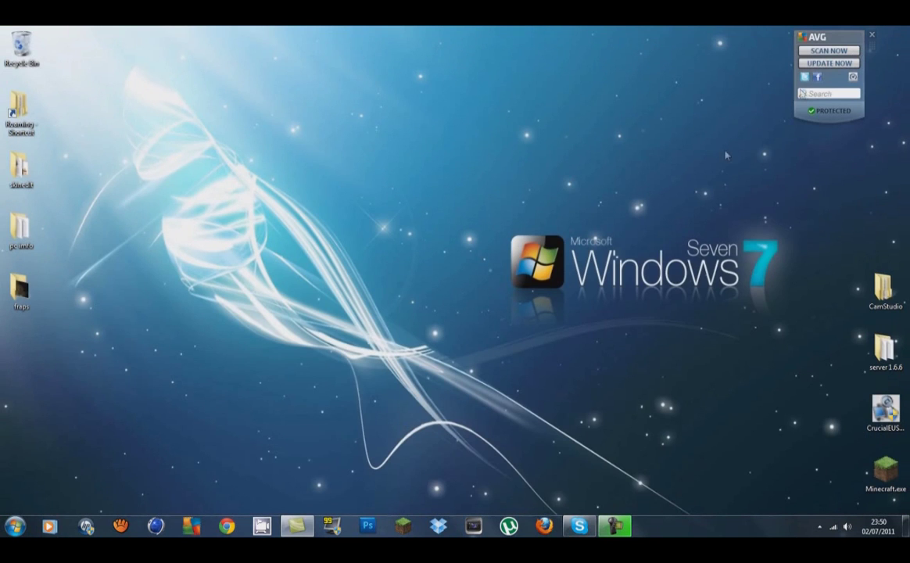
Step: Search Google in Firefox for 'winrar' and open the RARLAB WinRAR home page
{"action": "left_click", "coordinate": [544, 526]}
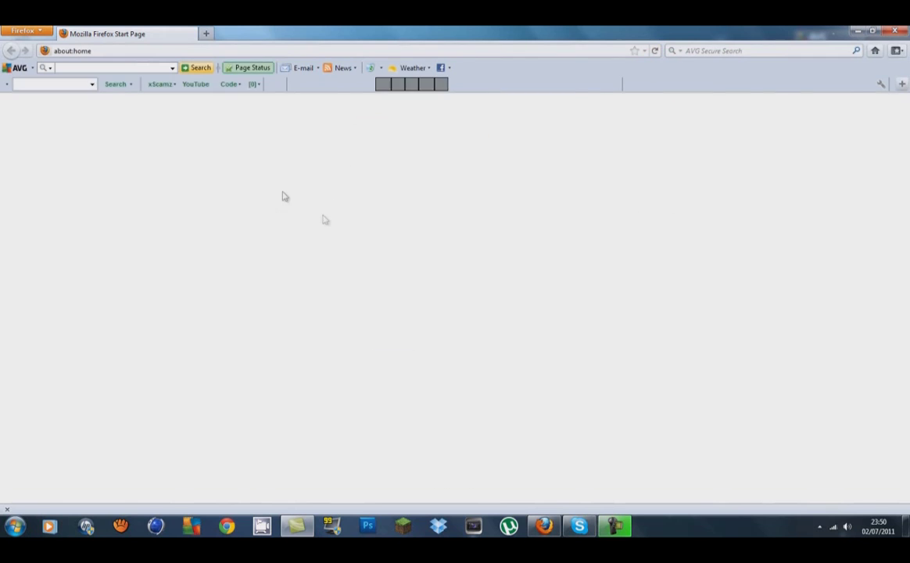
{"action": "type", "text": "winar"}
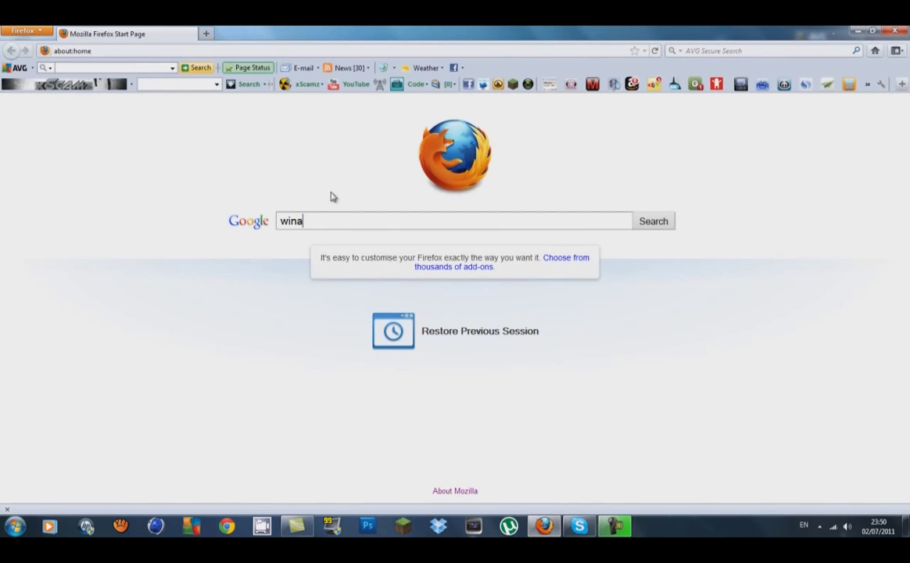
{"action": "key", "text": "BackSpace"}
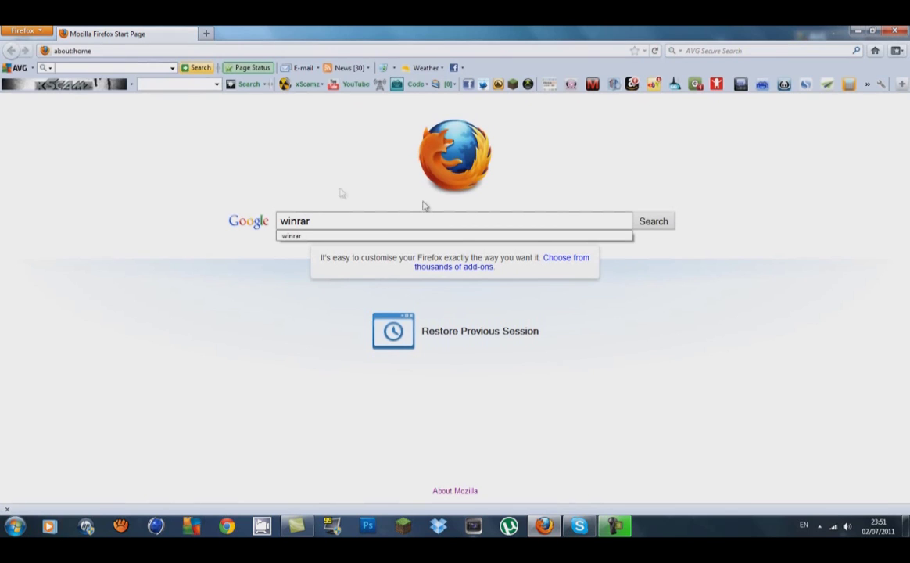
{"action": "left_click", "coordinate": [653, 224]}
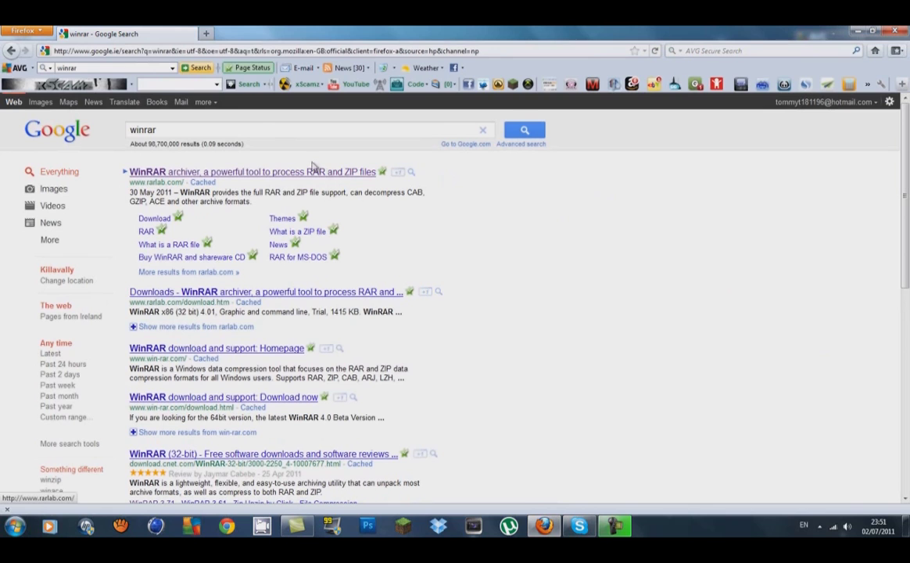
{"action": "left_click", "coordinate": [271, 172]}
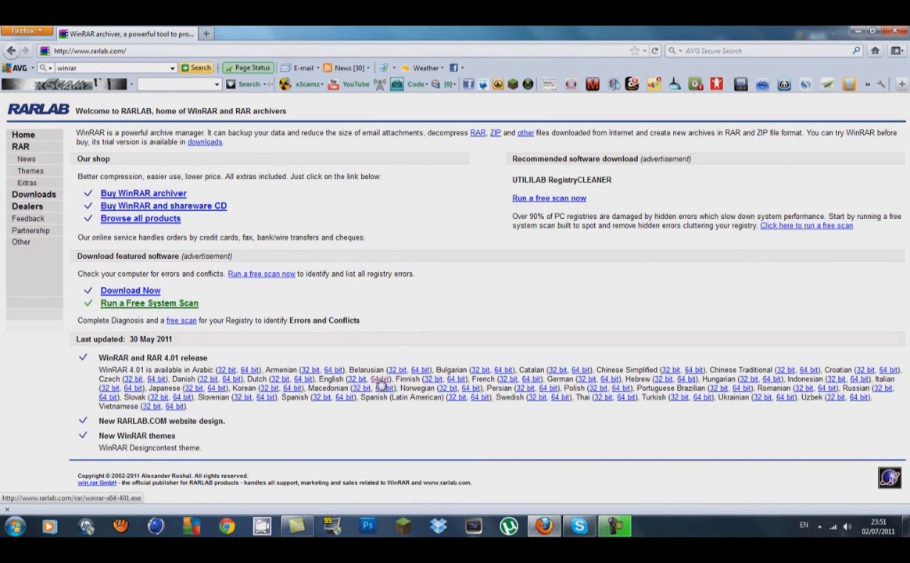
Step: Download and save winrar-x64-401.exe, the English 64-bit WinRAR 4.01 installer
{"action": "left_click", "coordinate": [380, 380]}
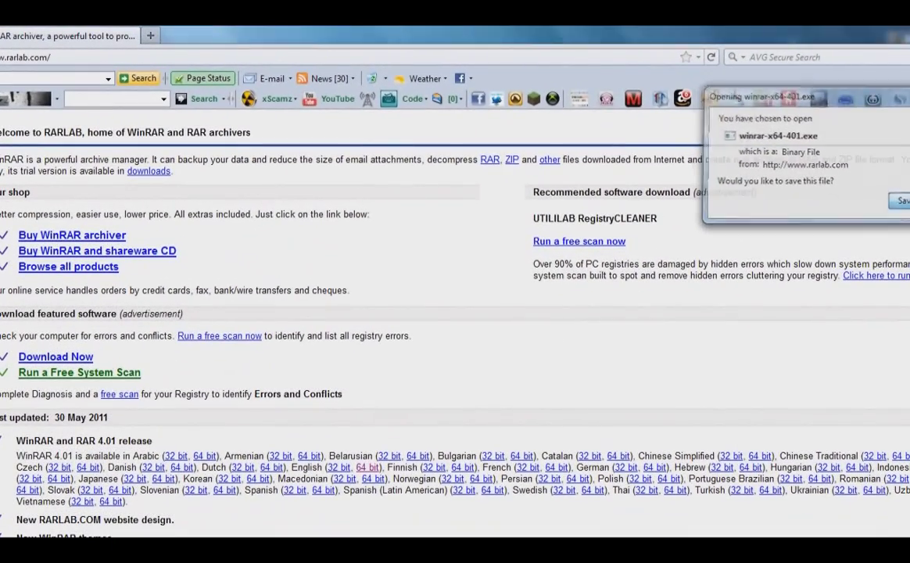
{"action": "left_click", "coordinate": [818, 165]}
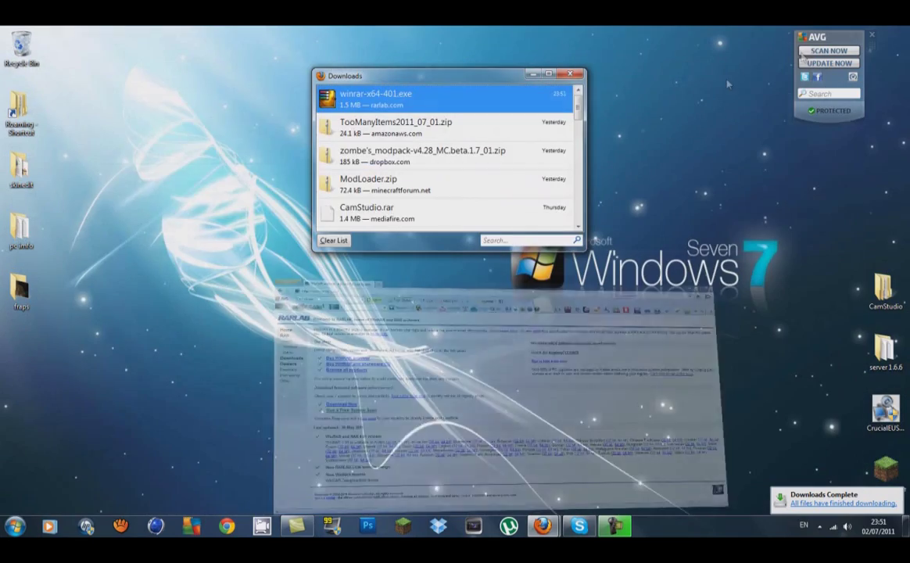
Step: Copy the downloaded installer onto the desktop and close the Downloads window
{"action": "left_click_drag", "start_coordinate": [394, 98], "coordinate": [234, 234]}
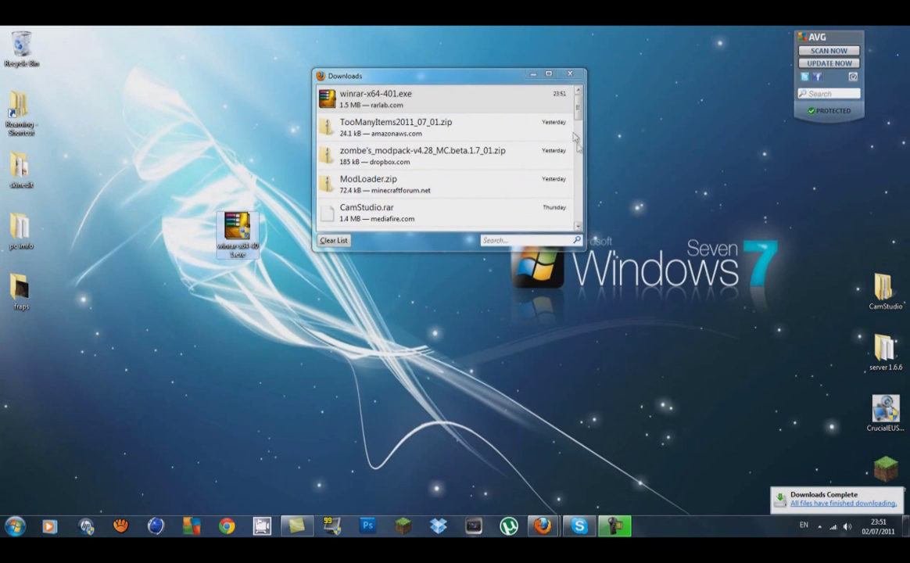
{"action": "mouse_move", "coordinate": [553, 528]}
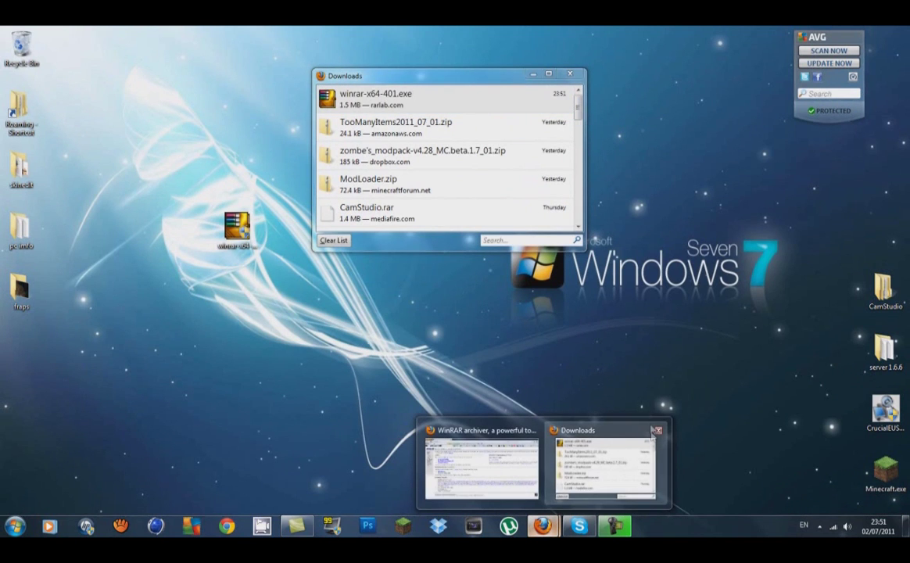
{"action": "left_click", "coordinate": [617, 424]}
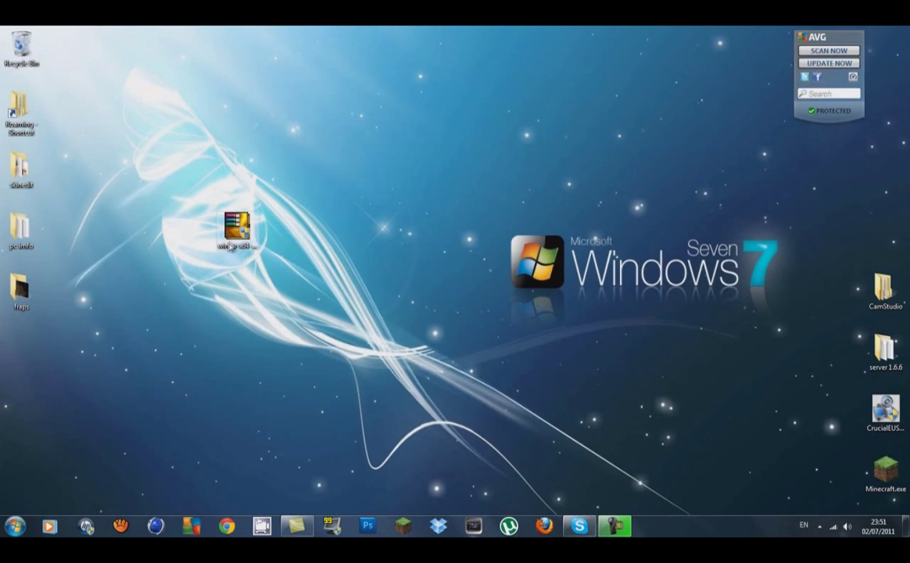
{"action": "left_click_drag", "start_coordinate": [229, 246], "coordinate": [415, 260]}
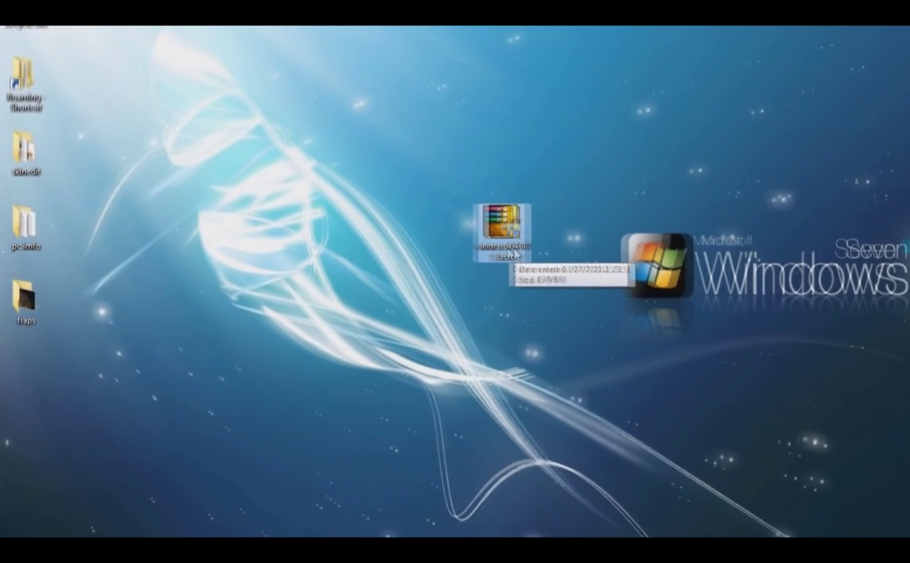
Step: Run the installer, install into C:\Program Files\WinRAR, and tick the JAR association
{"action": "double_click", "coordinate": [410, 228]}
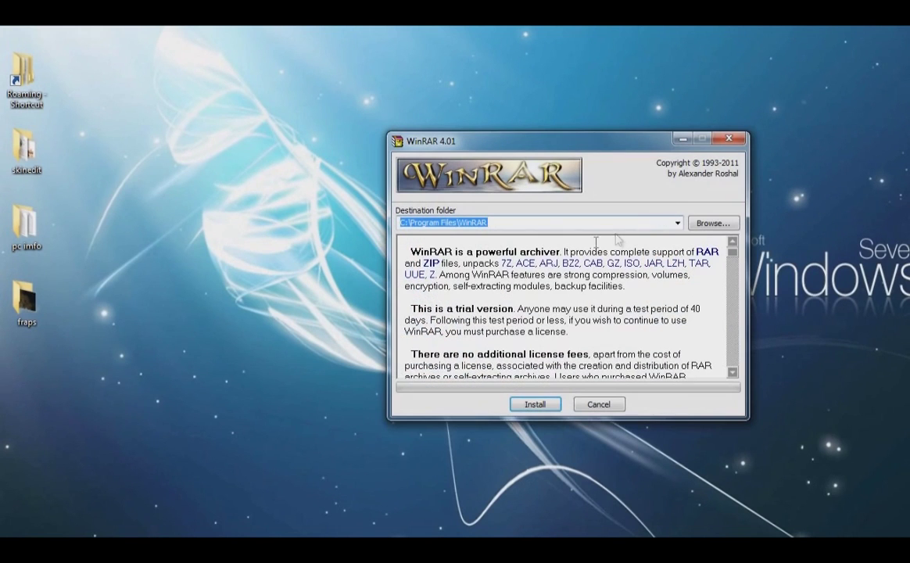
{"action": "left_click", "coordinate": [541, 404]}
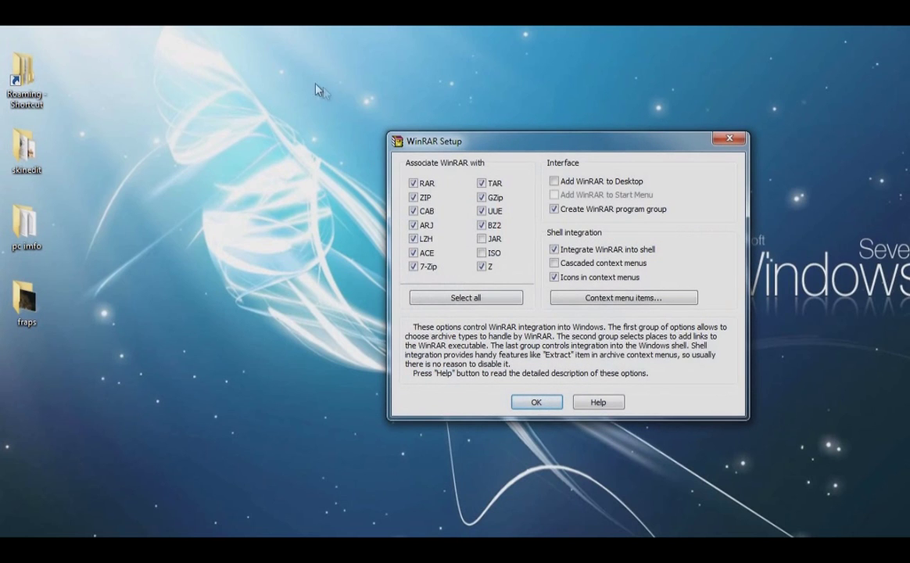
{"action": "left_click", "coordinate": [486, 241]}
Step: Associate ISO images, turn off the WinRAR program group, and accept the setup options
{"action": "left_click", "coordinate": [488, 252]}
{"action": "left_click", "coordinate": [553, 209]}
{"action": "left_click", "coordinate": [538, 402]}
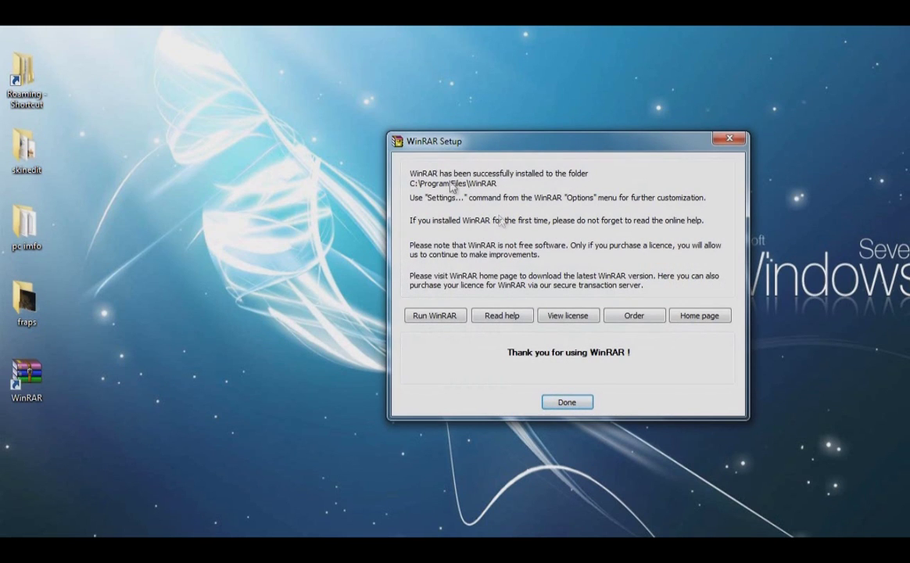
Step: Finish setup, then launch WinRAR from its desktop shortcut to test it and close it
{"action": "left_click", "coordinate": [569, 403]}
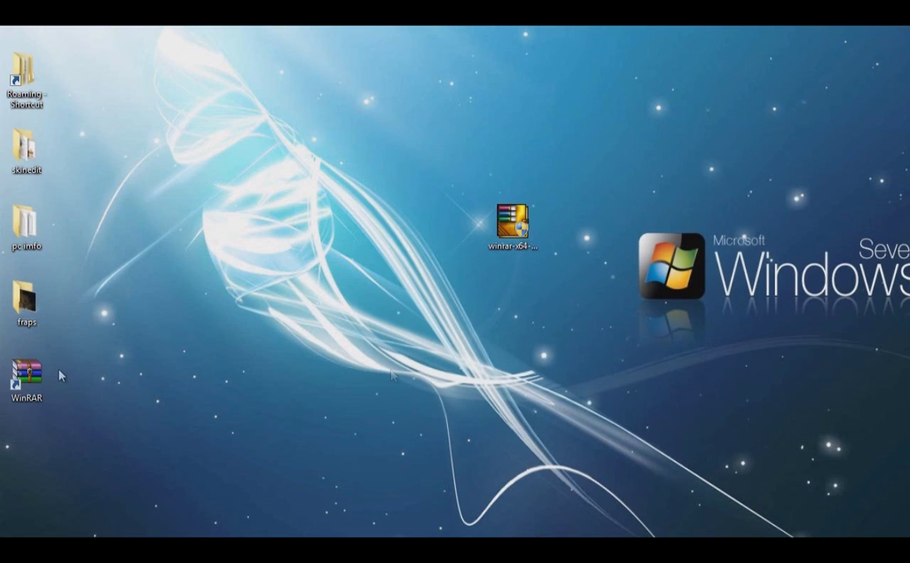
{"action": "left_click_drag", "start_coordinate": [35, 379], "coordinate": [334, 371]}
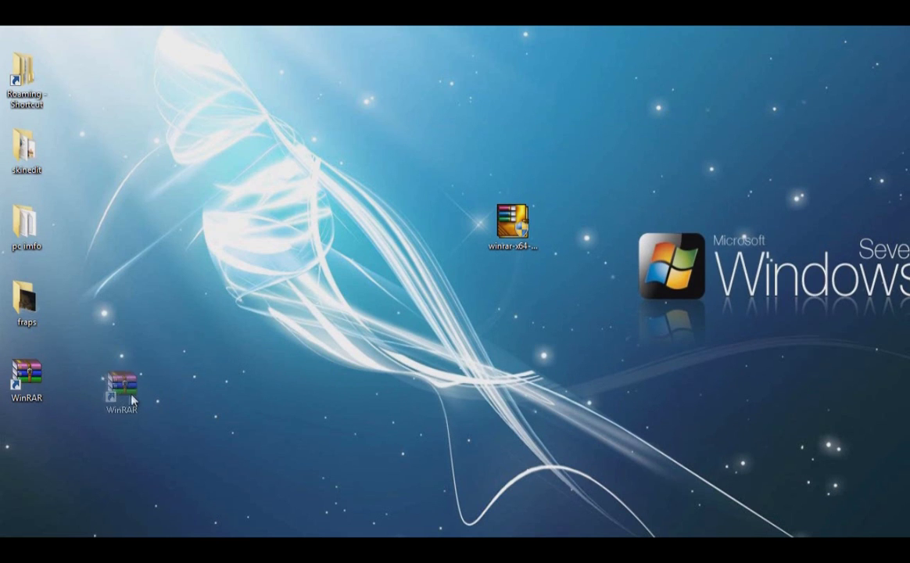
{"action": "left_click_drag", "start_coordinate": [133, 400], "coordinate": [127, 395]}
{"action": "double_click", "coordinate": [129, 383]}
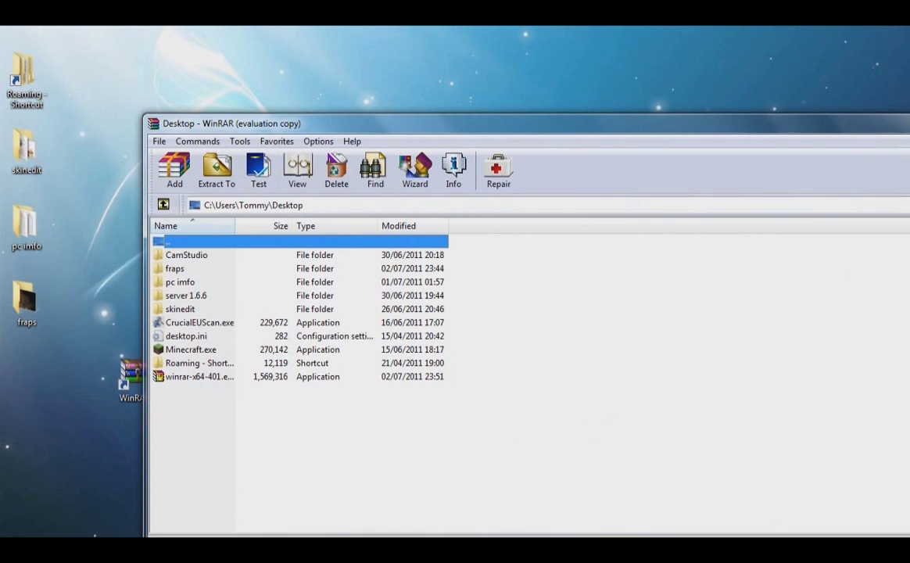
{"action": "key", "text": "alt+F4"}
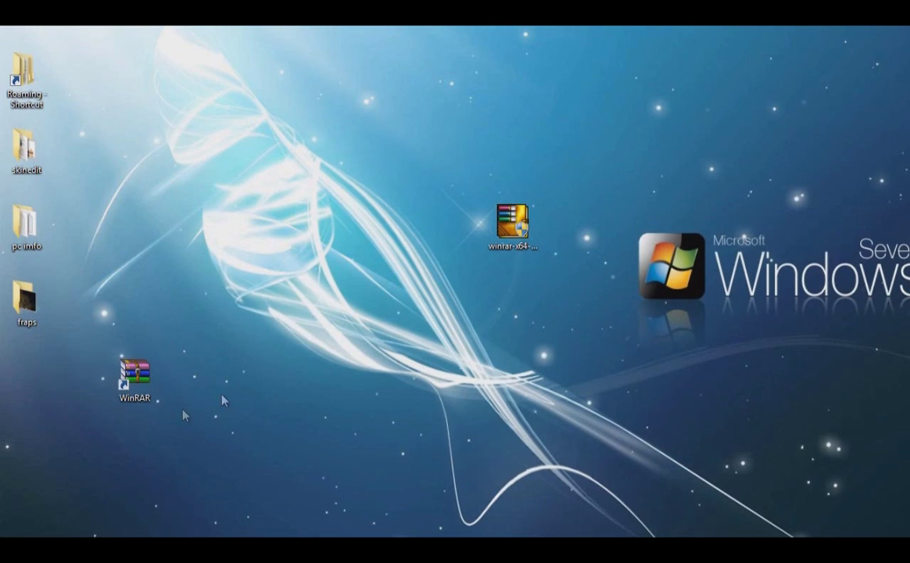
Step: Delete the WinRAR desktop shortcut, then reopen WinRAR from the taskbar and close it
{"action": "right_click", "coordinate": [131, 376]}
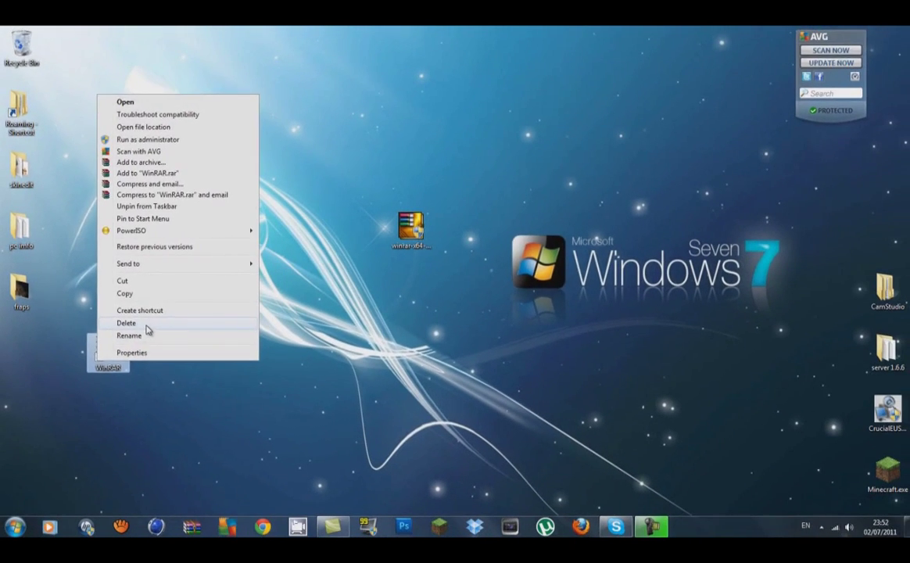
{"action": "left_click", "coordinate": [148, 325]}
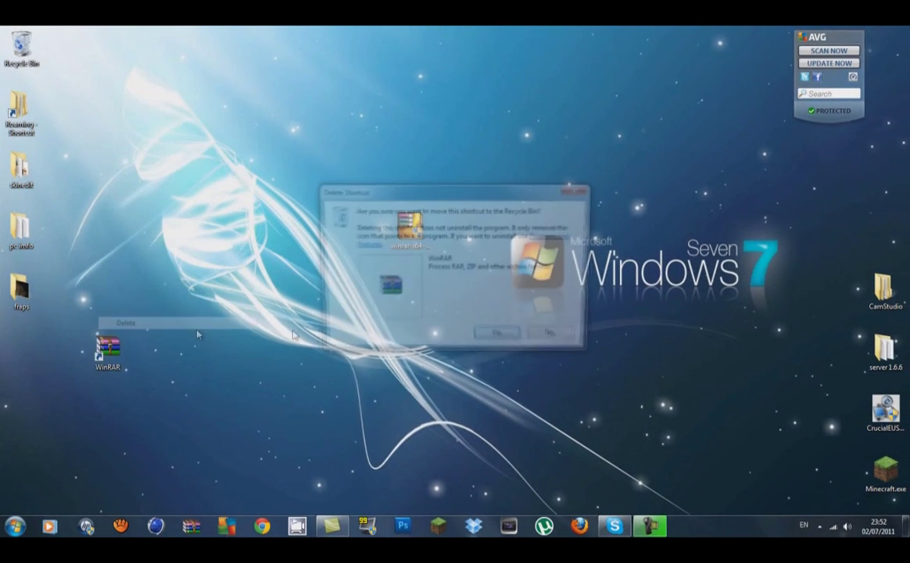
{"action": "left_click", "coordinate": [497, 333]}
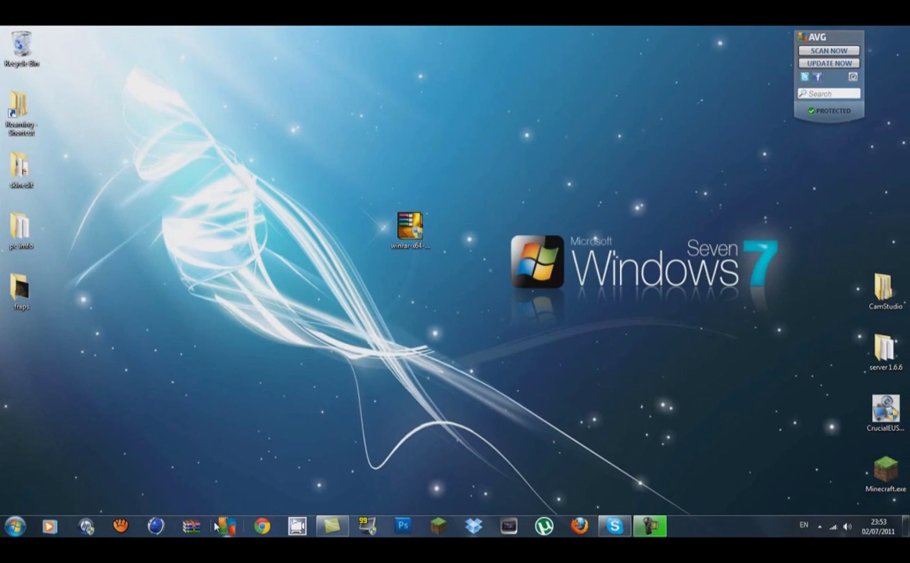
{"action": "left_click", "coordinate": [191, 525]}
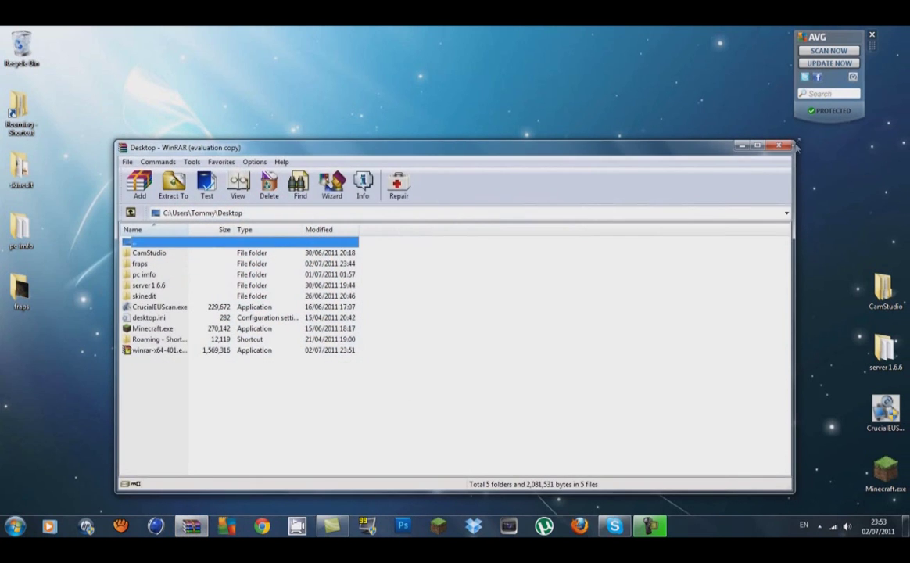
{"action": "left_click", "coordinate": [778, 147]}
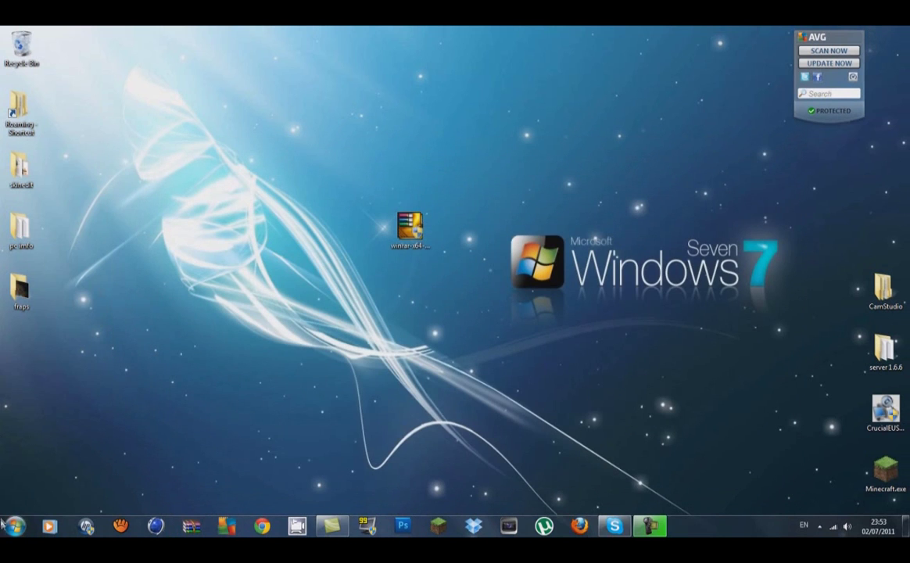
Step: Compress the winrar-x64 installer into winrar-x64-401.rar using Add to archive
{"action": "left_click", "coordinate": [407, 228]}
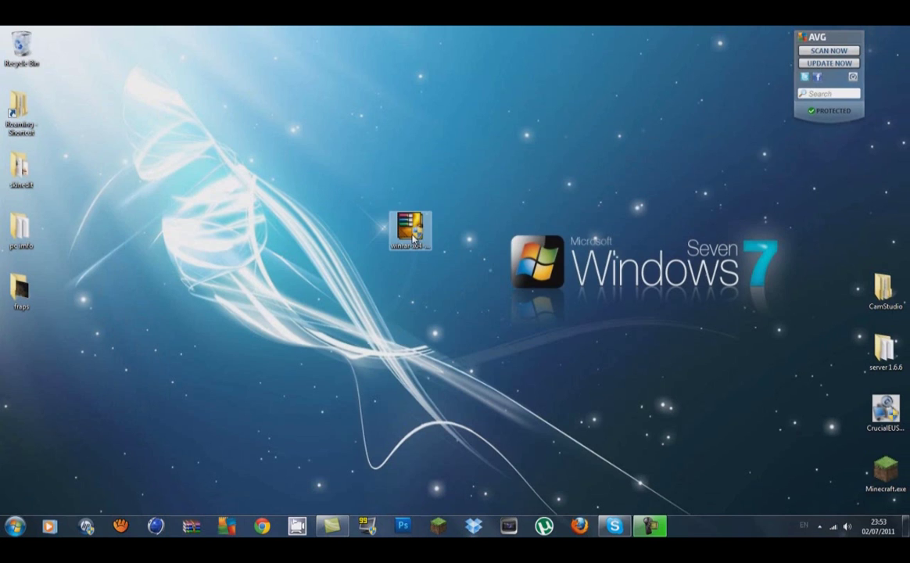
{"action": "right_click", "coordinate": [407, 239]}
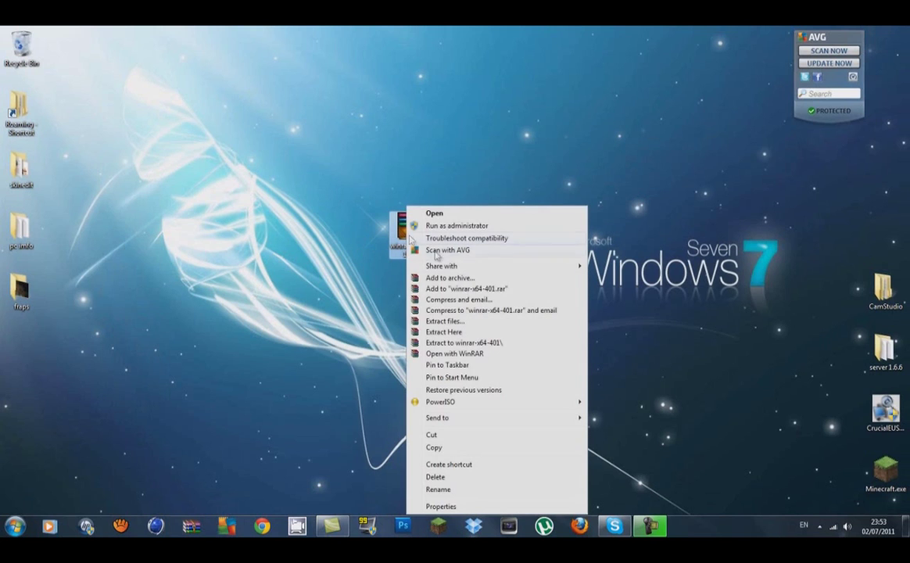
{"action": "left_click", "coordinate": [470, 279]}
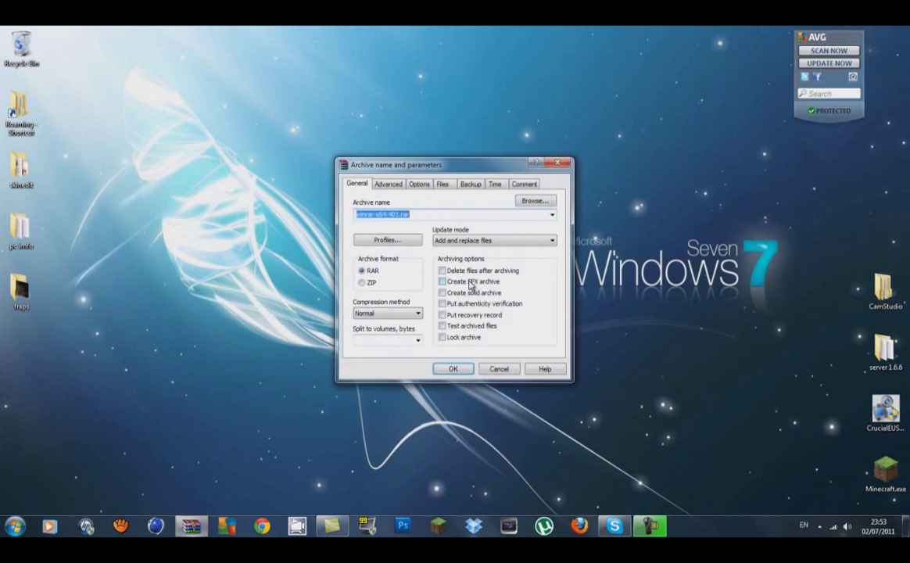
{"action": "left_click", "coordinate": [451, 369]}
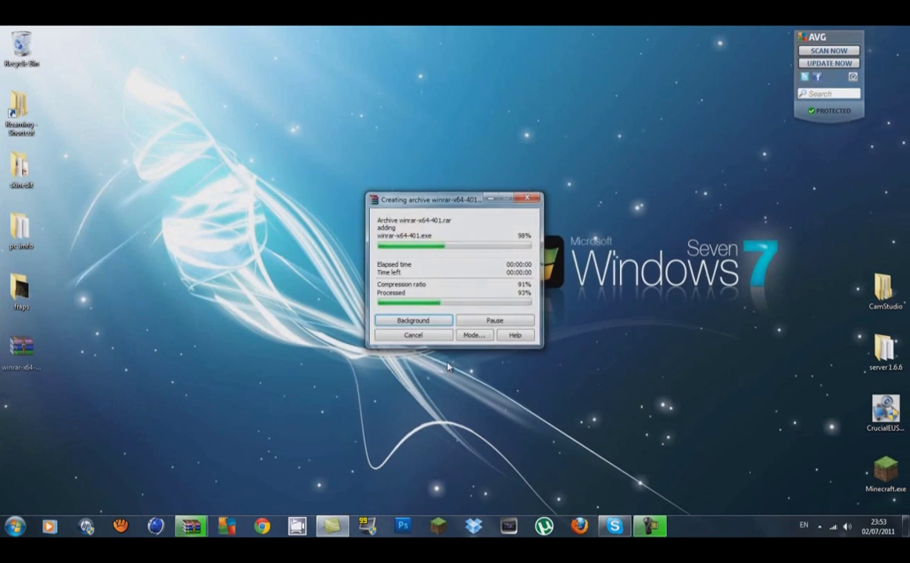
Step: Open winrar-x64-401.rar to check its contents, then close it
{"action": "left_click_drag", "start_coordinate": [24, 355], "coordinate": [453, 228]}
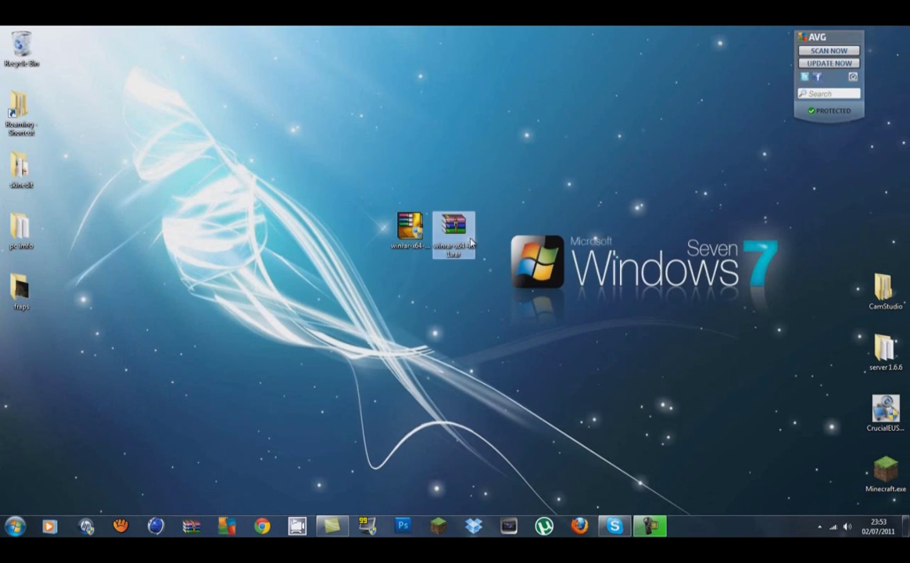
{"action": "double_click", "coordinate": [453, 227]}
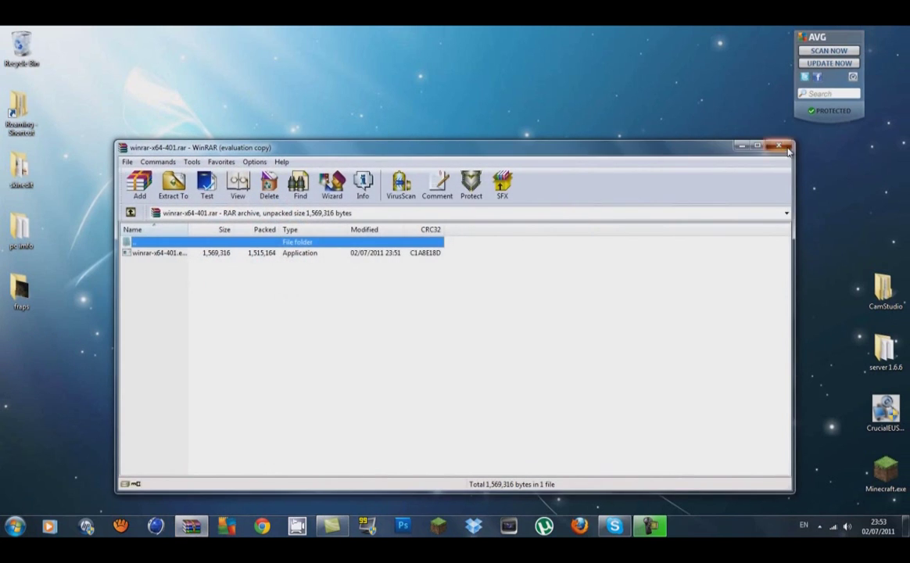
{"action": "left_click", "coordinate": [774, 148]}
Step: Delete both the installer and the archive from the desktop, then open Skype
{"action": "left_click_drag", "start_coordinate": [514, 237], "coordinate": [352, 220]}
{"action": "right_click", "coordinate": [443, 221]}
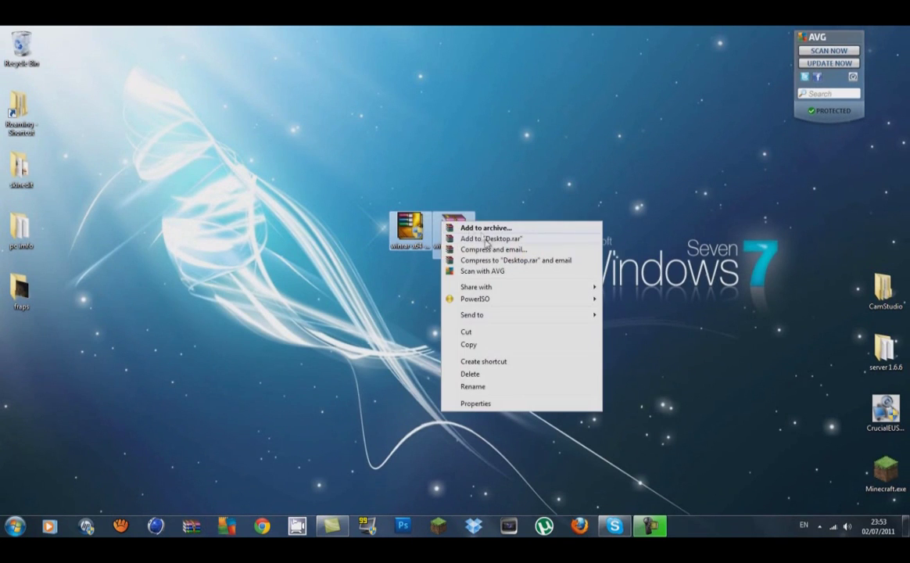
{"action": "left_click", "coordinate": [498, 374]}
{"action": "left_click", "coordinate": [499, 284]}
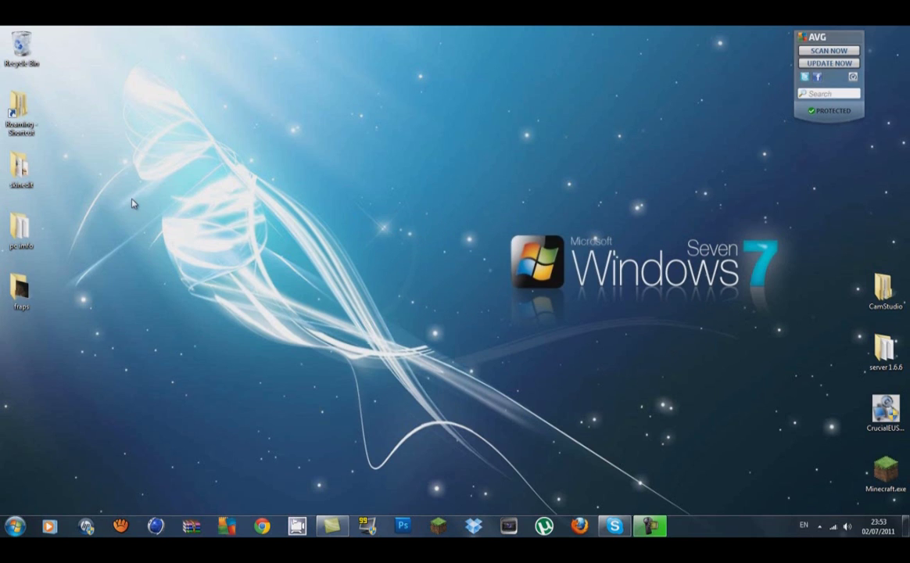
{"action": "left_click", "coordinate": [615, 526]}
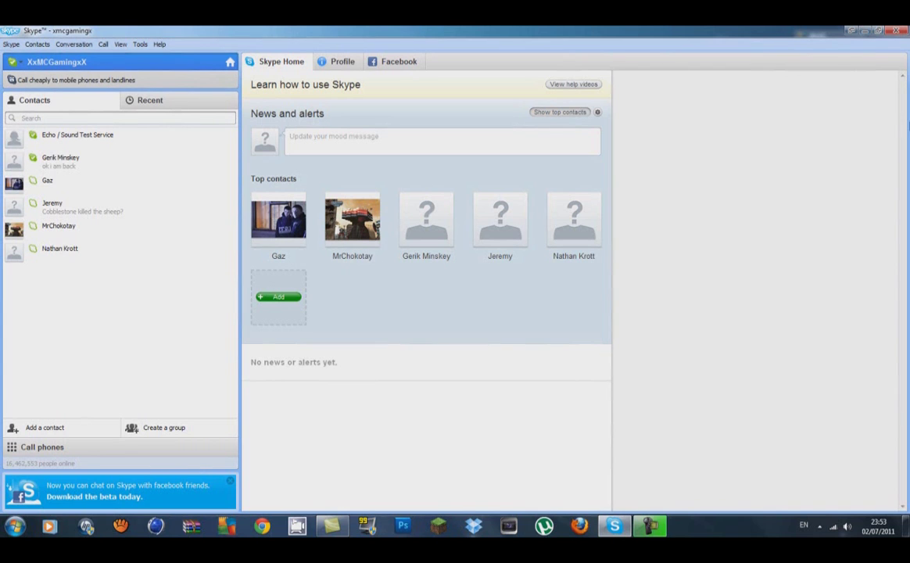
{"action": "left_click", "coordinate": [47, 239]}
{"action": "left_click", "coordinate": [51, 226]}
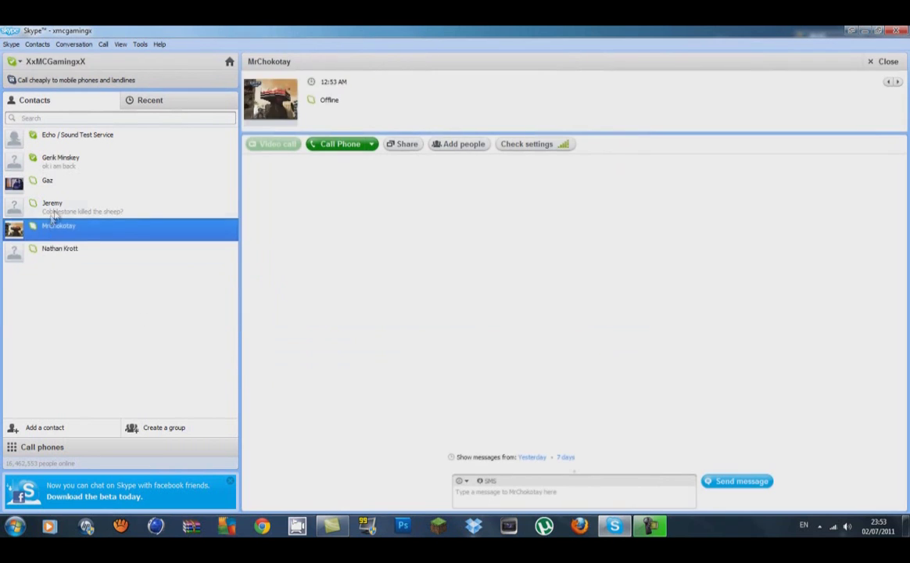
{"action": "left_click", "coordinate": [53, 207]}
{"action": "left_click", "coordinate": [56, 182]}
{"action": "left_click", "coordinate": [61, 160]}
{"action": "left_click", "coordinate": [76, 139]}
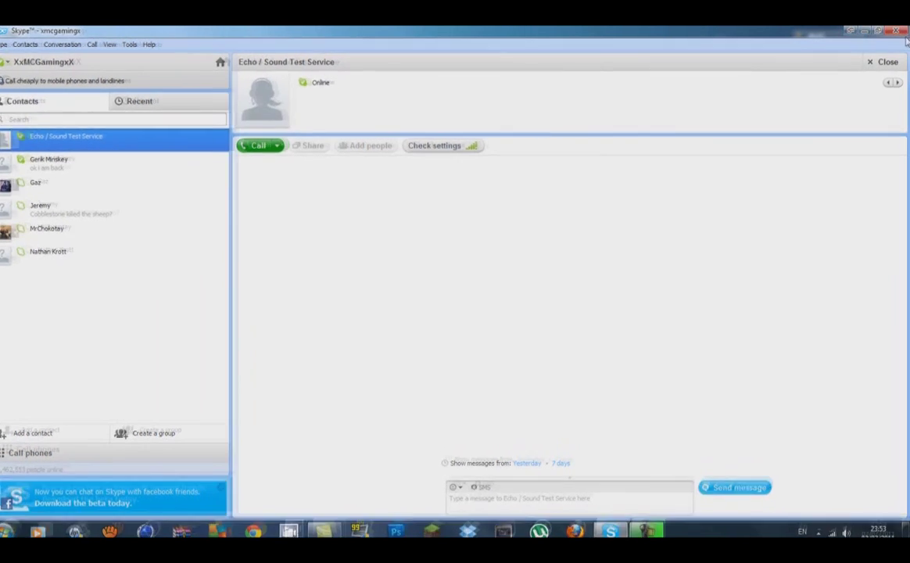
{"action": "left_click", "coordinate": [853, 33]}
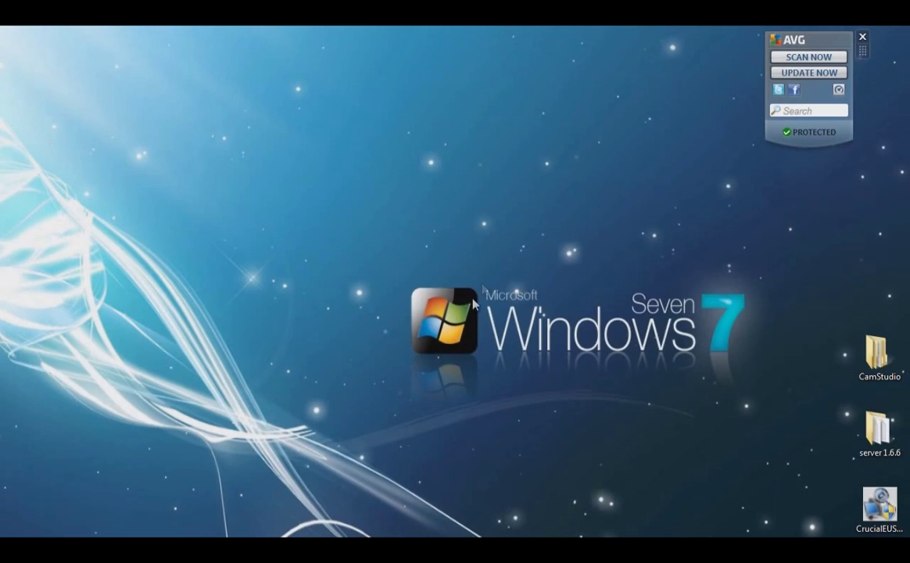